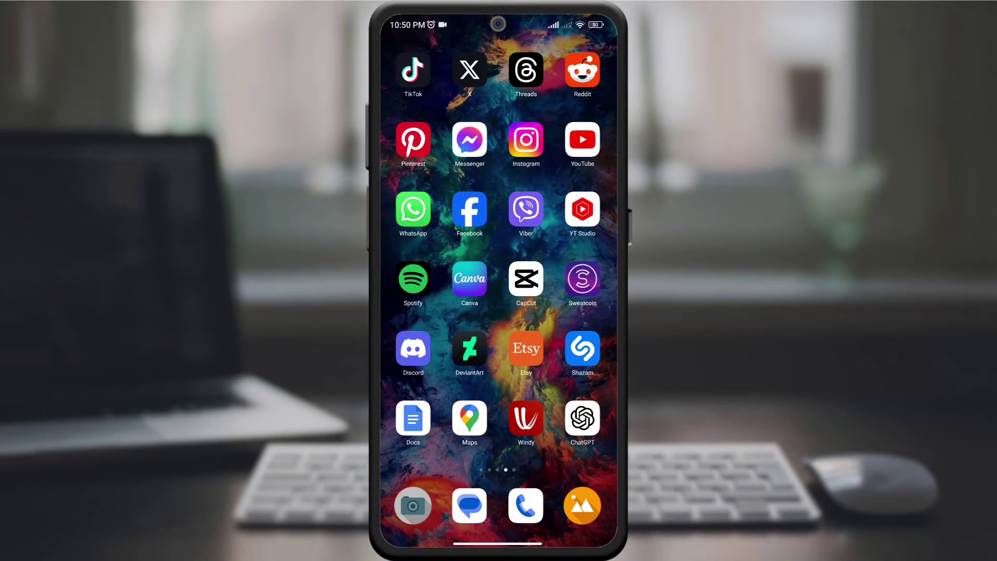
Launch the Reddit app from its home-screen icon to reach the home feed
left_click(582, 72)
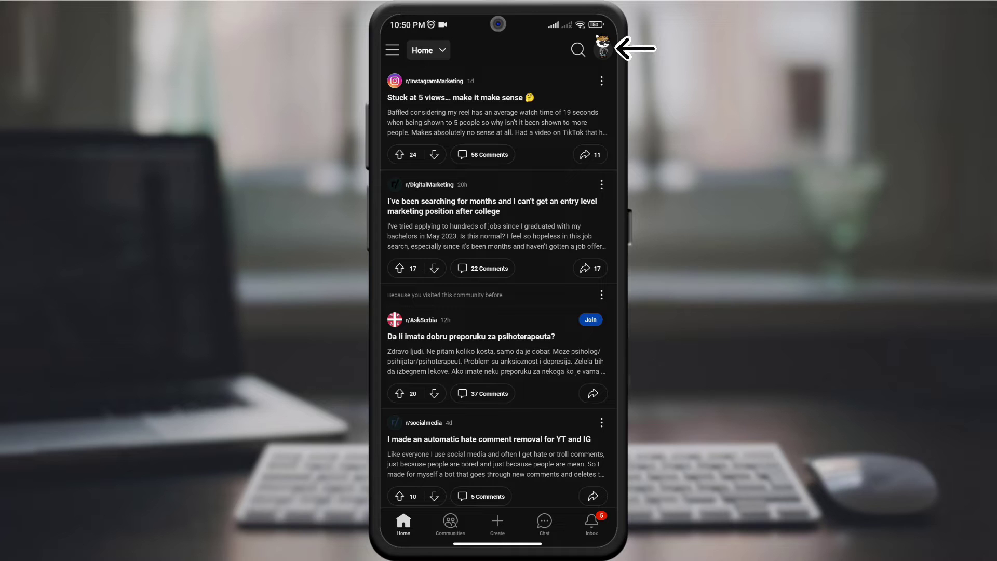
Open the account menu from the profile avatar at top right
left_click(603, 49)
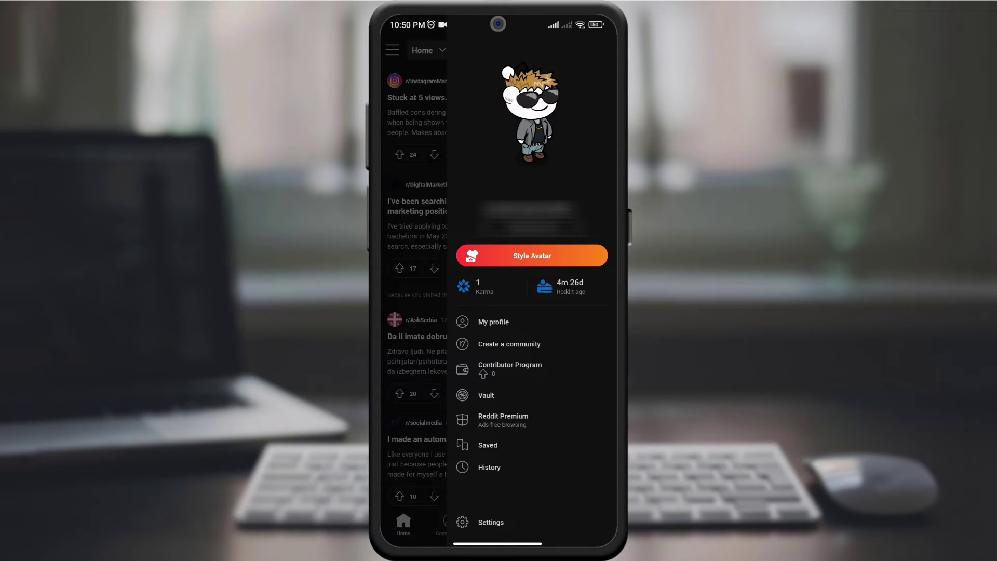
Choose History in the account menu to show recently viewed posts
left_click(521, 470)
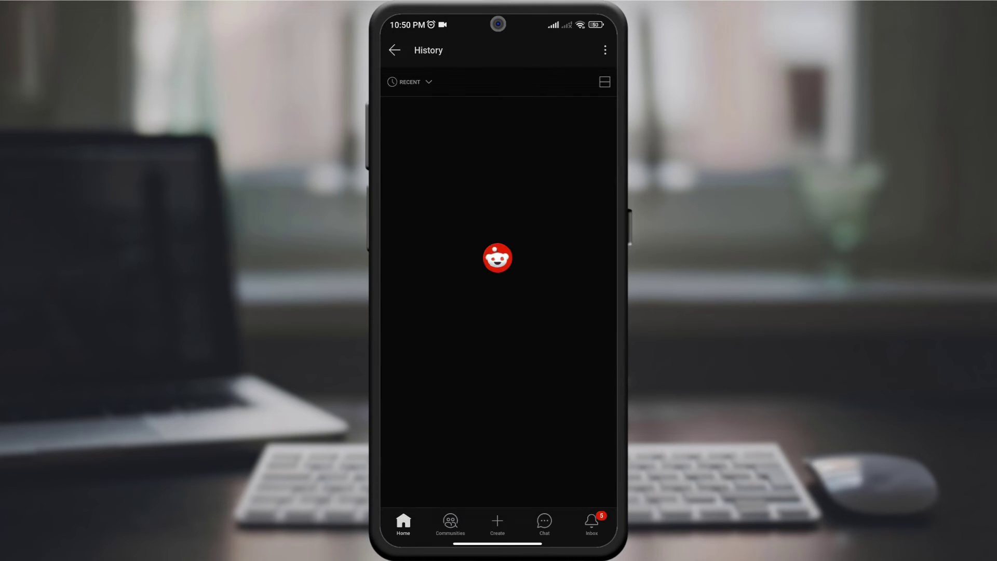